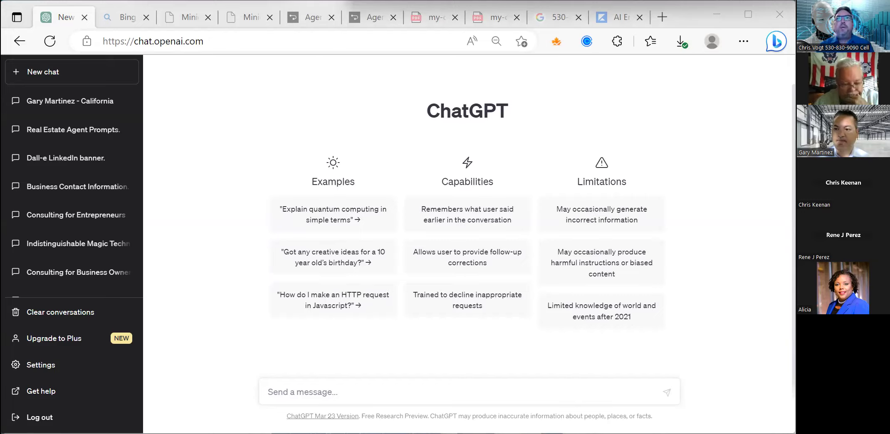
pyautogui.click(333, 388)
pyautogui.write('Tell me about Gary Martinez with Ashwell Associates in California')
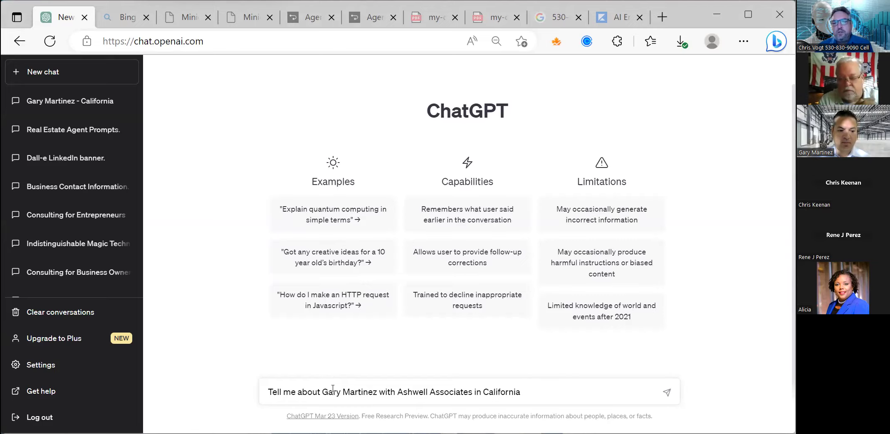
pyautogui.press('Return')
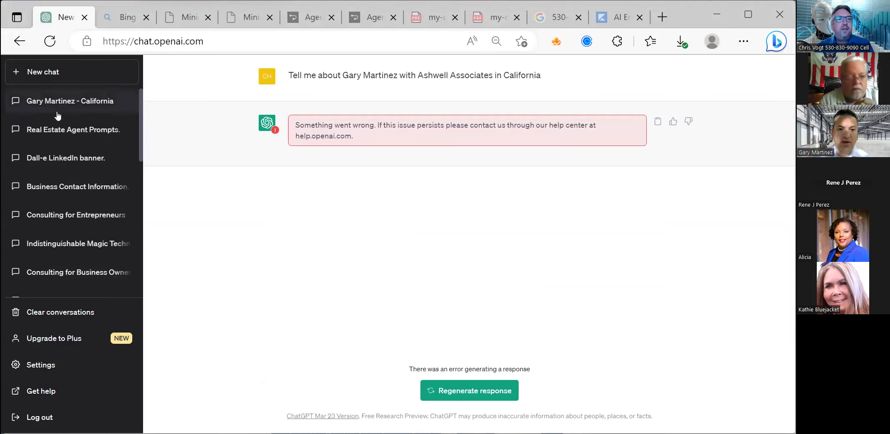
pyautogui.click(49, 42)
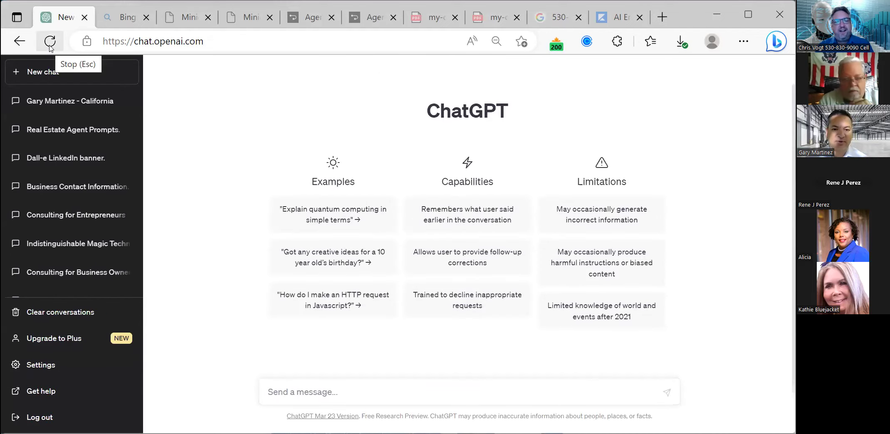
pyautogui.write('Tell me about Gary Martinez with Ashwell Associates in California')
# Resend the question about the Ashwell Associates agent and select 'Ashwell' in the privacy refusal
pyautogui.press('Return')
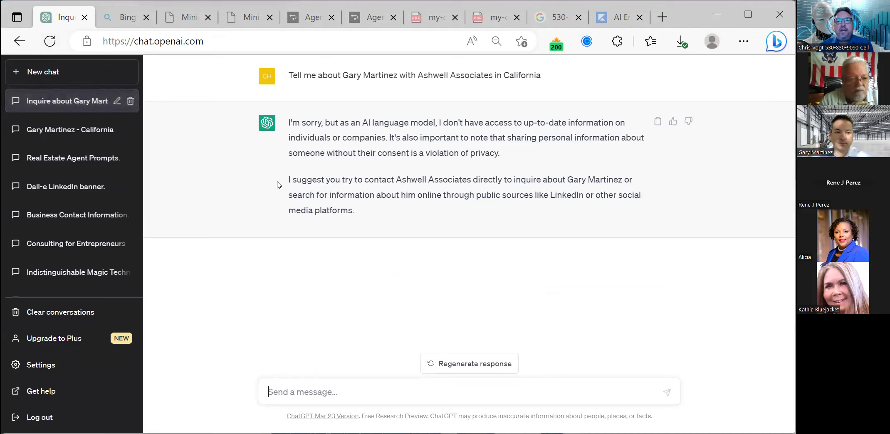
pyautogui.doubleClick(403, 179)
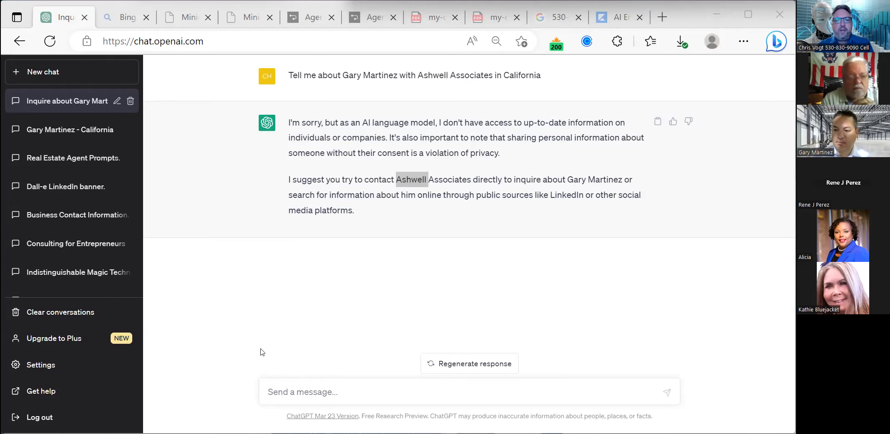
# Ask again, describing him as a commercial real estate advisor at Ashwell Associates
pyautogui.click(305, 392)
pyautogui.write('Tell me about Gary Martinez, commercial real estate advisor with Ashwell Associates in California.')
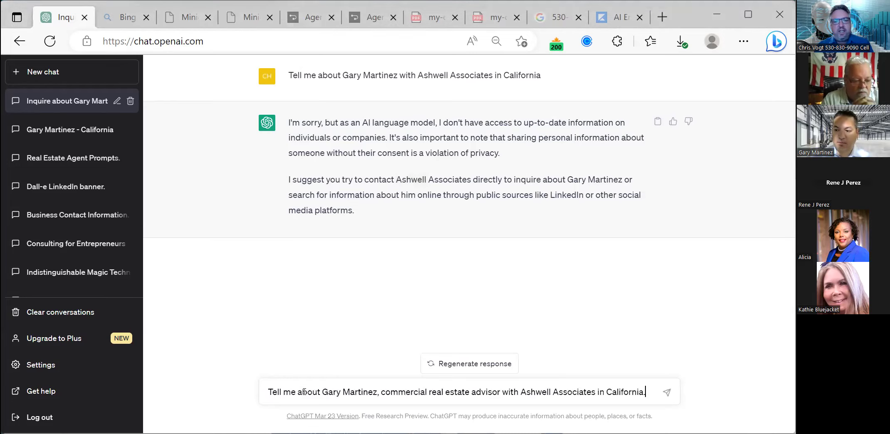
pyautogui.press('Return')
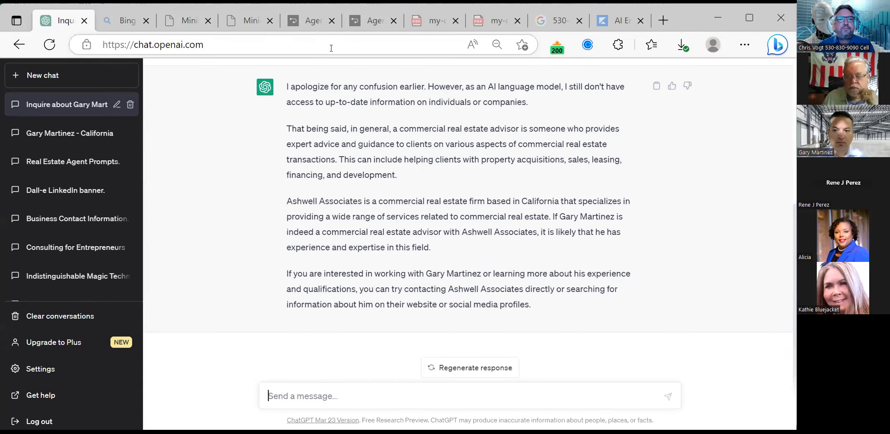
# Bring up the AgentGPT page and maximize the Edge window
pyautogui.click(315, 24)
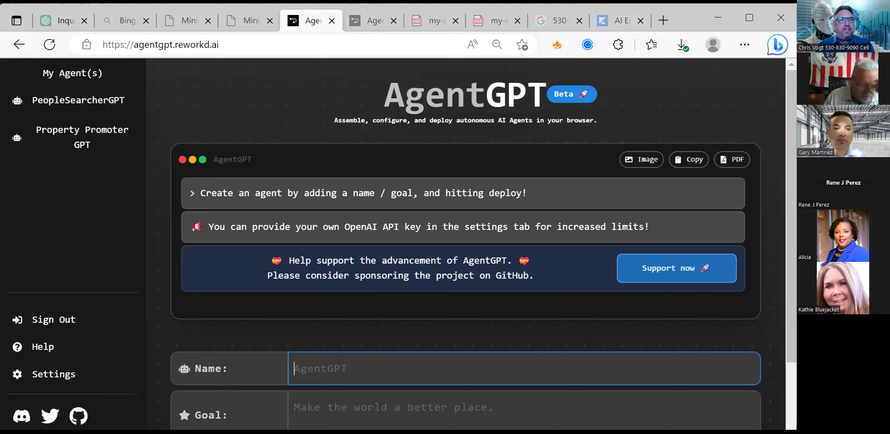
pyautogui.doubleClick(693, 15)
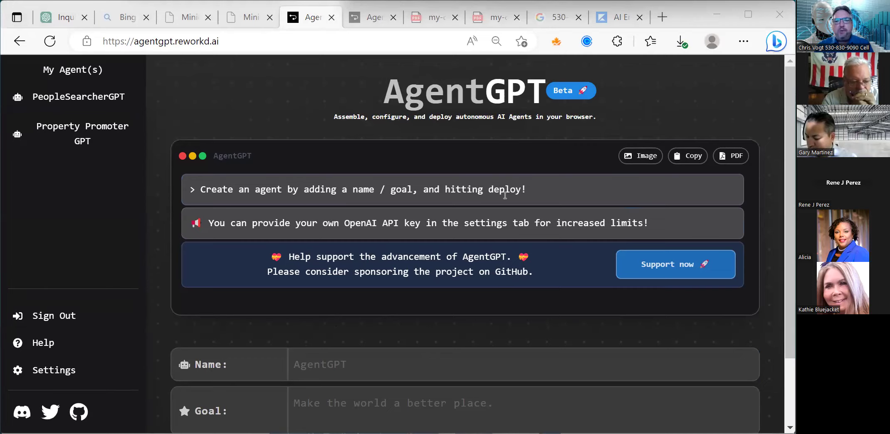
# Name the agent PeopleSearcherGPT and paste in its long people-search goal
pyautogui.click(407, 359)
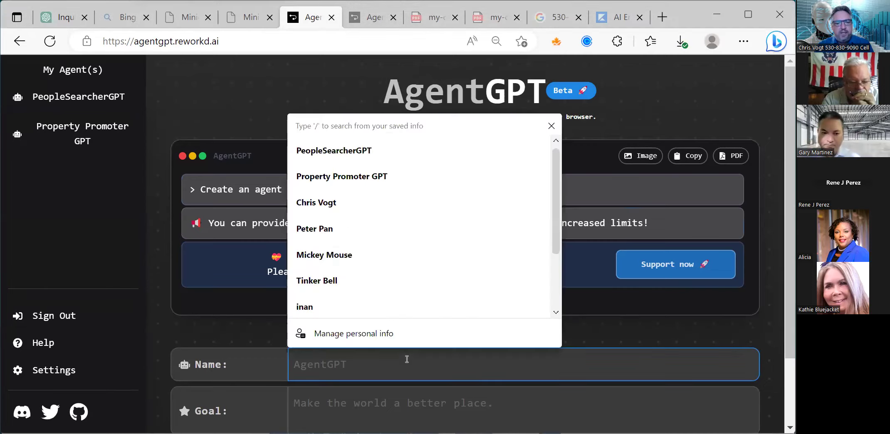
pyautogui.write('PeopleSearcherGPT')
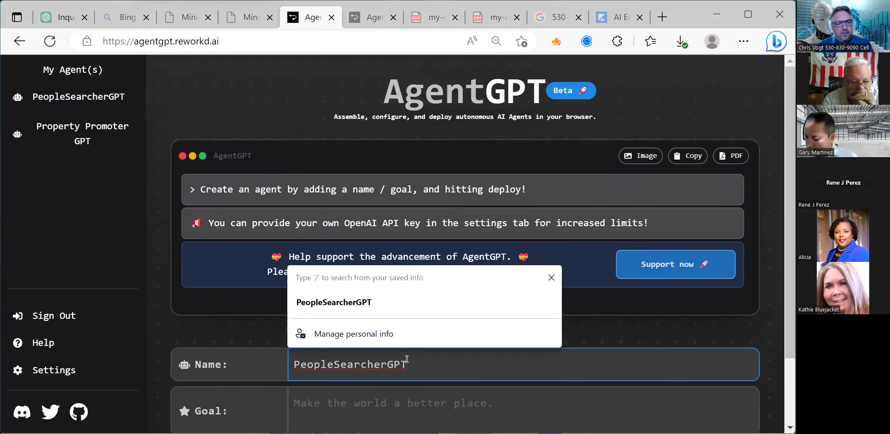
pyautogui.press('Tab')
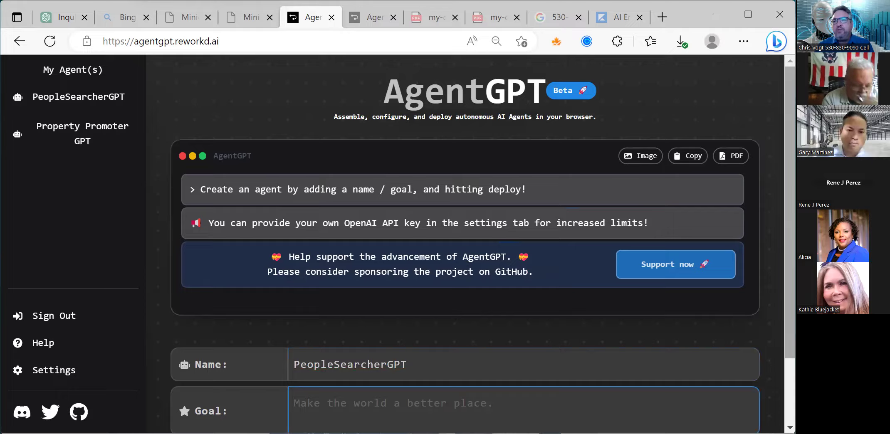
pyautogui.scroll(-2, 478, 244)
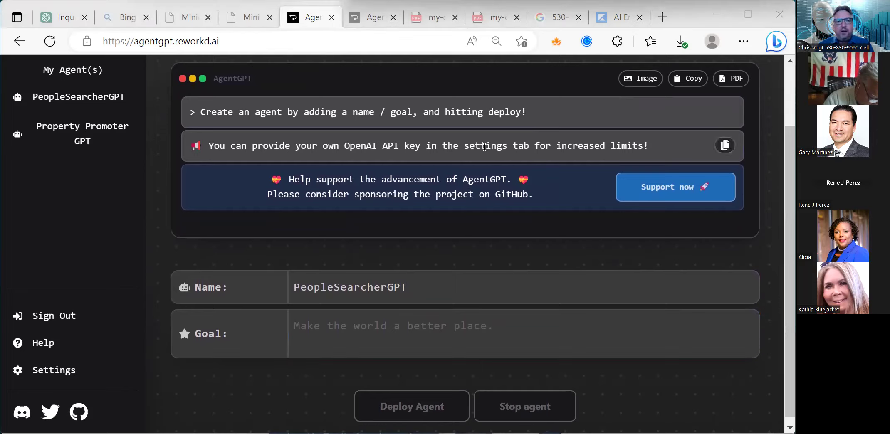
pyautogui.click(358, 317)
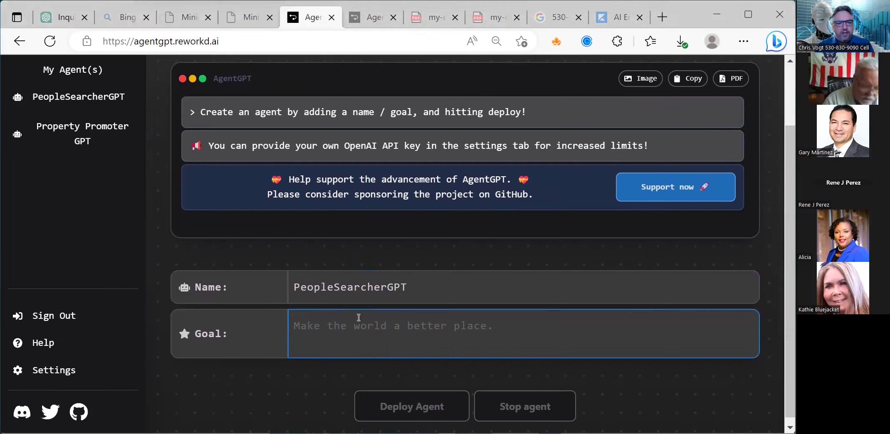
pyautogui.hotkey('ctrl', 'v')
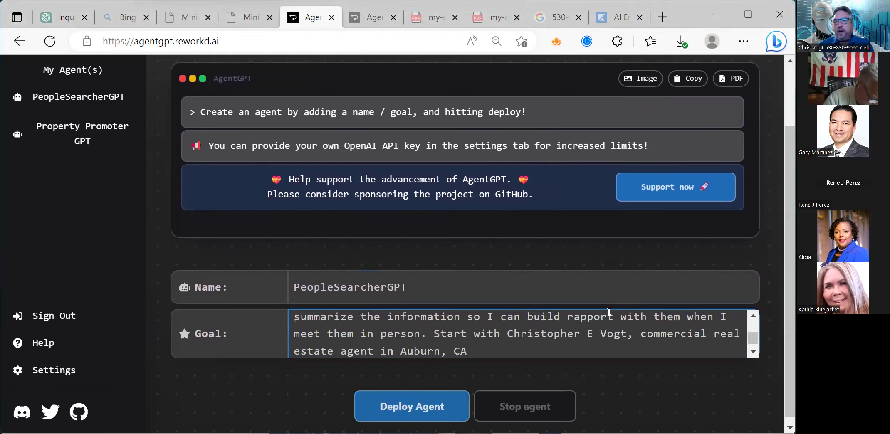
# Scroll through the goal text to review it down to 'Auburn, CA'
pyautogui.click(753, 316)
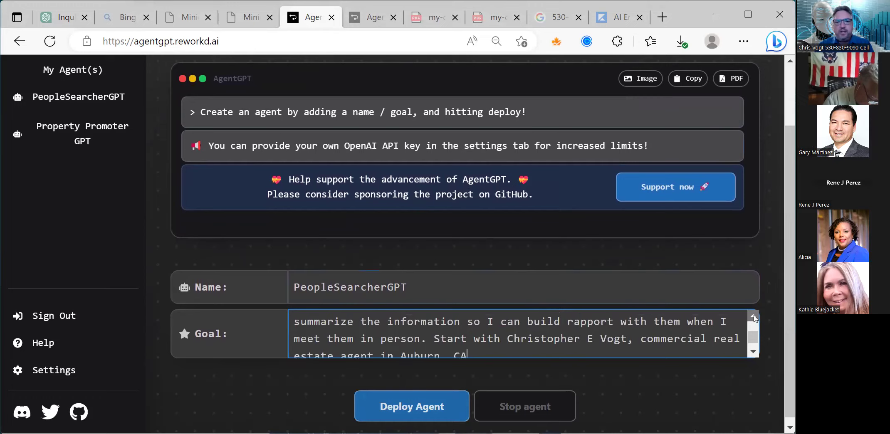
pyautogui.click(753, 316)
pyautogui.click(754, 316)
pyautogui.click(754, 317)
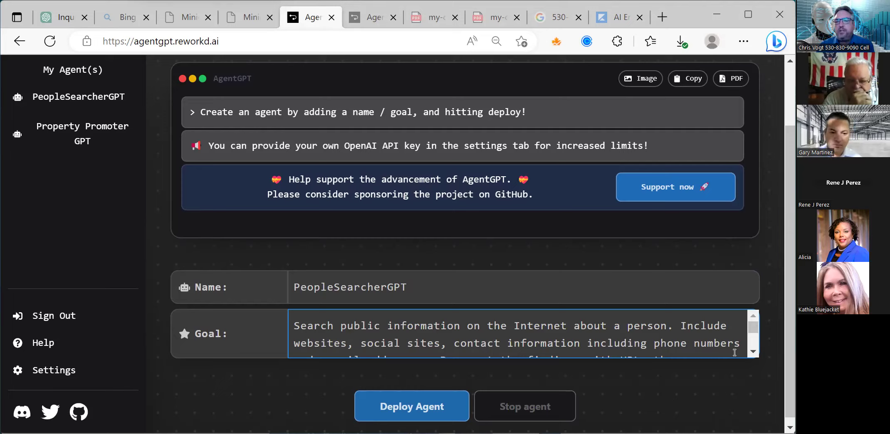
pyautogui.click(754, 353)
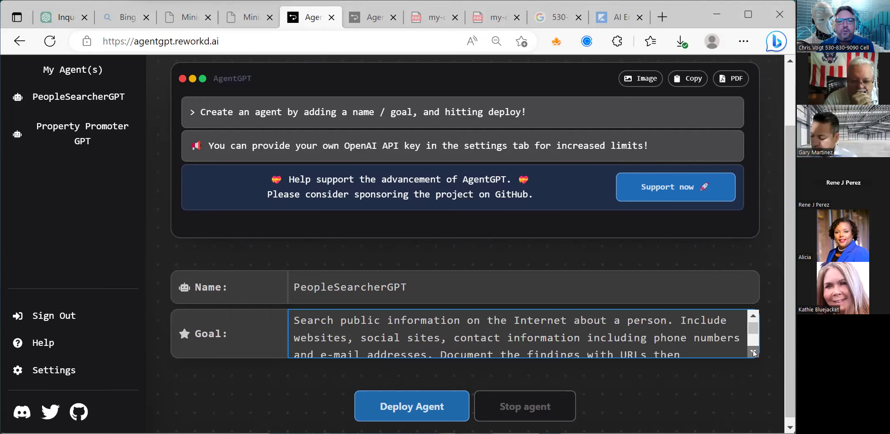
pyautogui.click(753, 353)
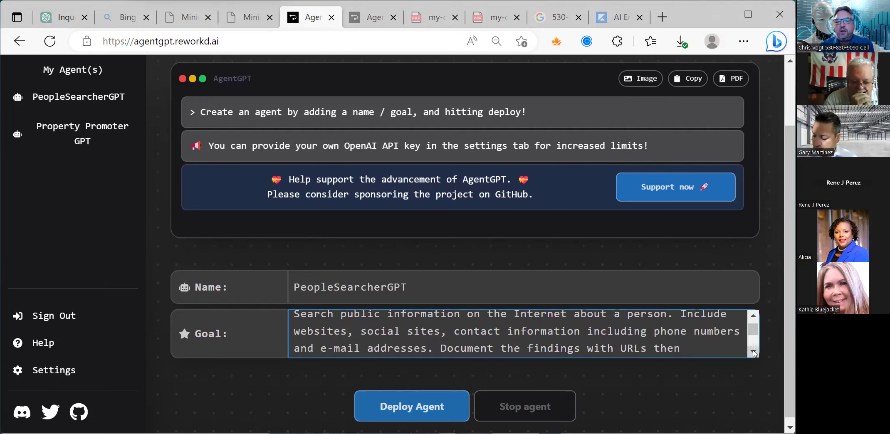
pyautogui.click(753, 353)
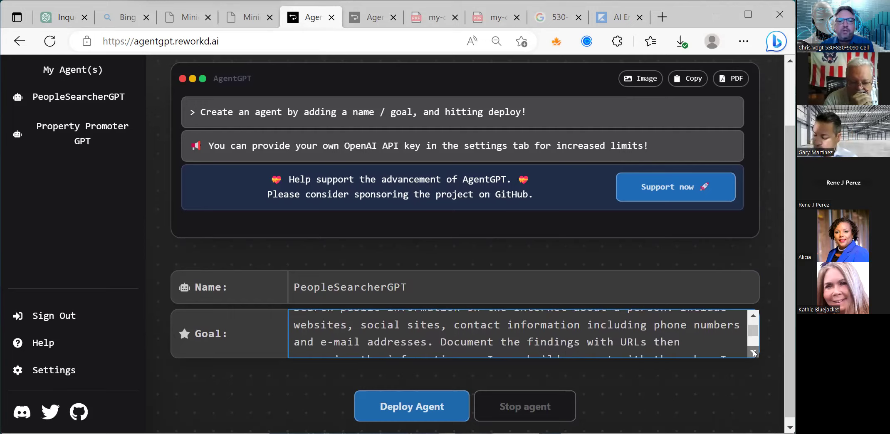
pyautogui.click(753, 353)
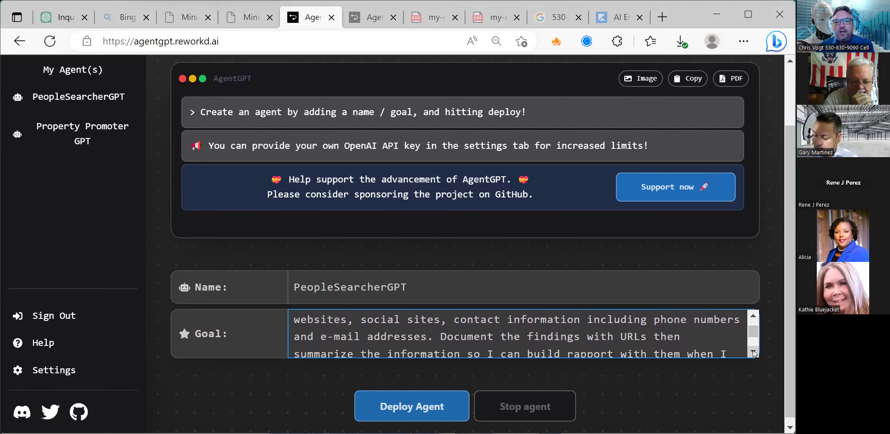
pyautogui.click(753, 353)
pyautogui.click(754, 353)
pyautogui.click(753, 353)
pyautogui.click(753, 353)
pyautogui.click(754, 353)
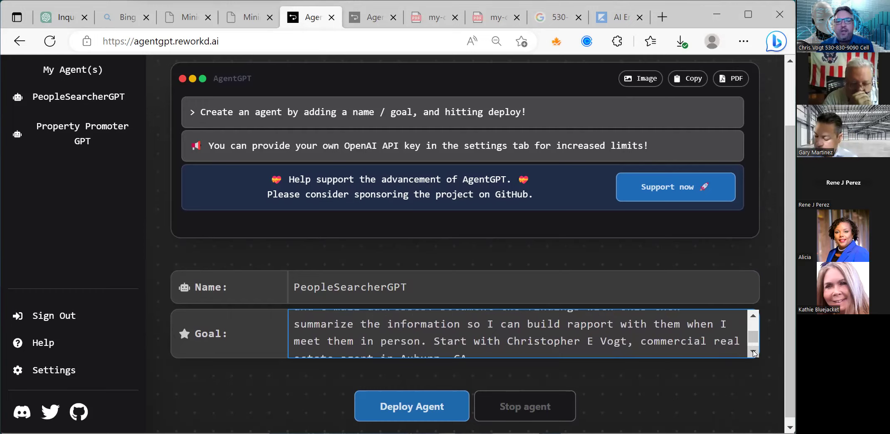
pyautogui.click(753, 353)
pyautogui.click(753, 353)
pyautogui.click(753, 353)
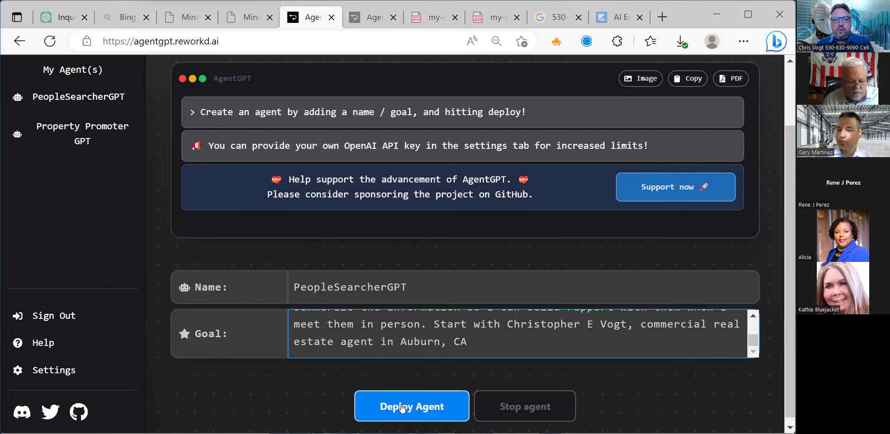
# Deploy PeopleSearcherGPT and let it add search tasks about the Auburn agent
pyautogui.click(401, 407)
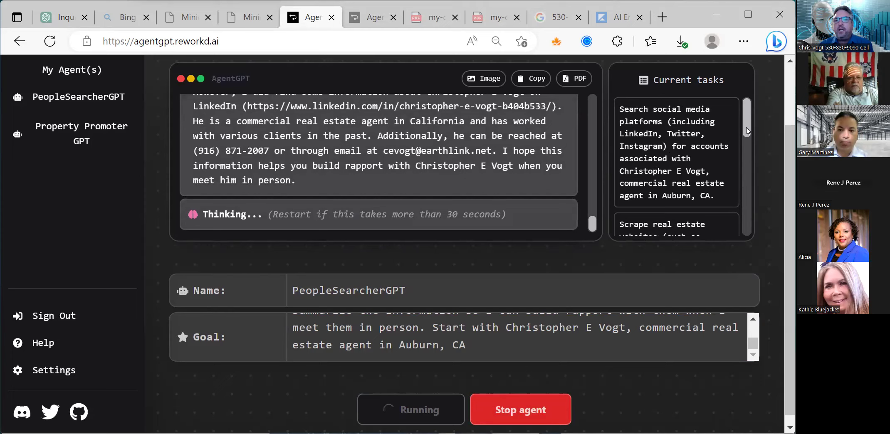
pyautogui.moveTo(746, 132); pyautogui.dragTo(751, 154)
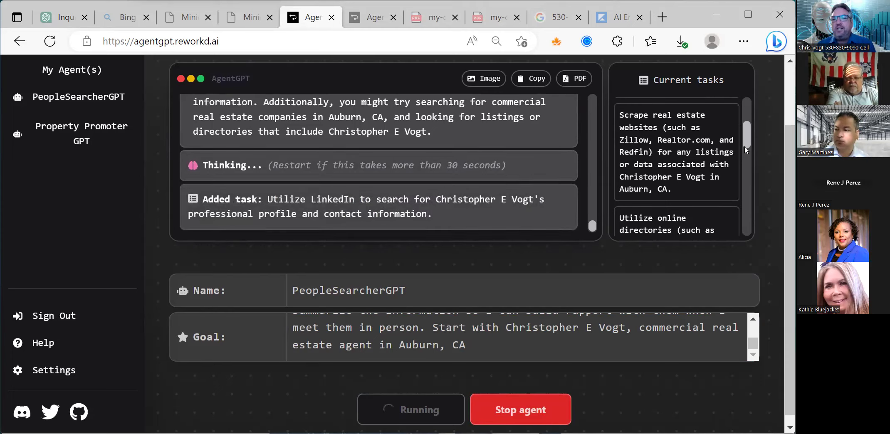
# Scroll to the end of the run and copy the demo time-limit shutdown notice
pyautogui.scroll(-2, 745, 148)
pyautogui.scroll(-3, 746, 152)
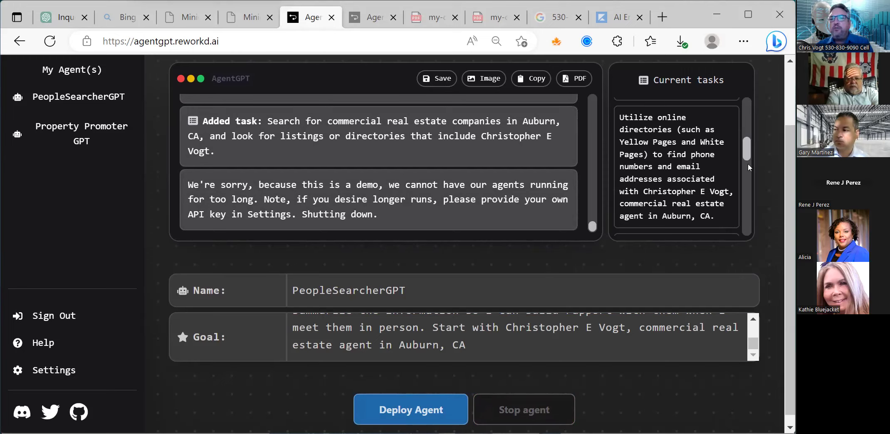
pyautogui.scroll(-3, 748, 167)
pyautogui.scroll(-3, 751, 179)
pyautogui.scroll(-4, 755, 192)
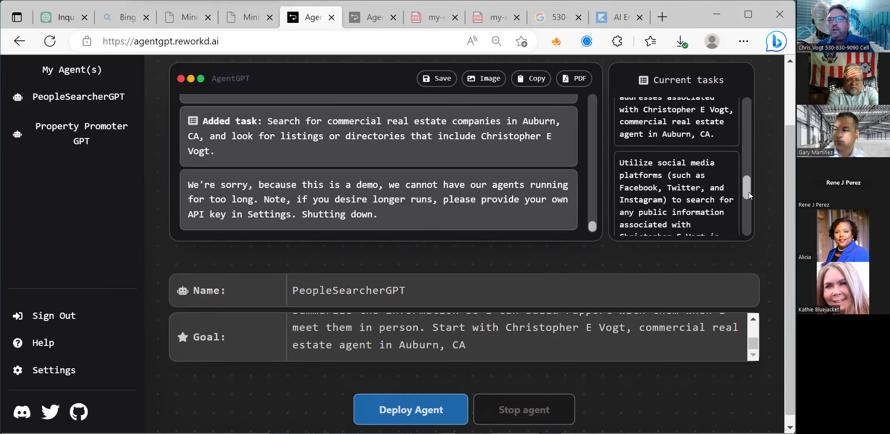
pyautogui.moveTo(748, 194); pyautogui.dragTo(753, 226)
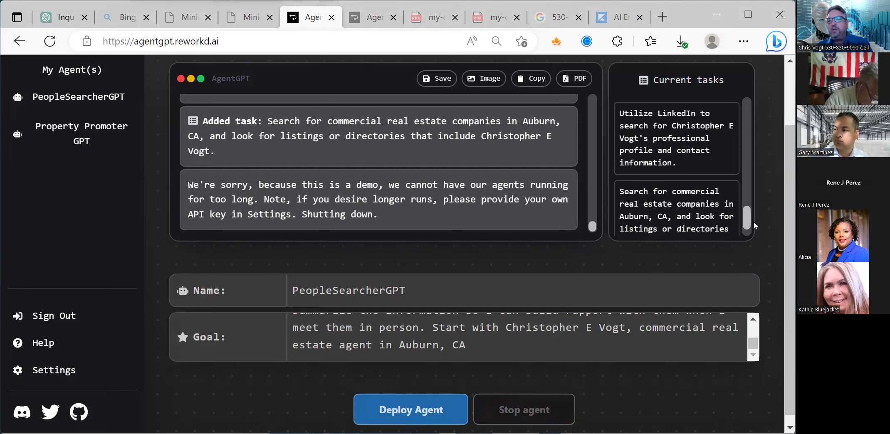
pyautogui.scroll(-1, 747, 227)
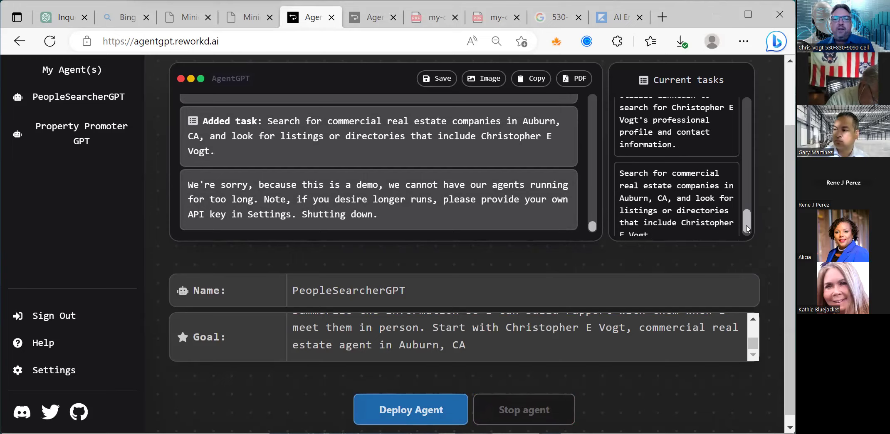
pyautogui.moveTo(378, 215); pyautogui.dragTo(189, 186)
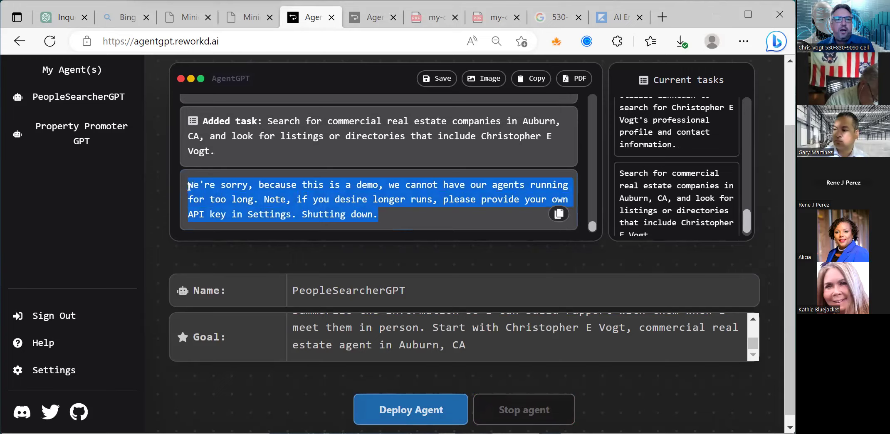
pyautogui.hotkey('ctrl', 'c')
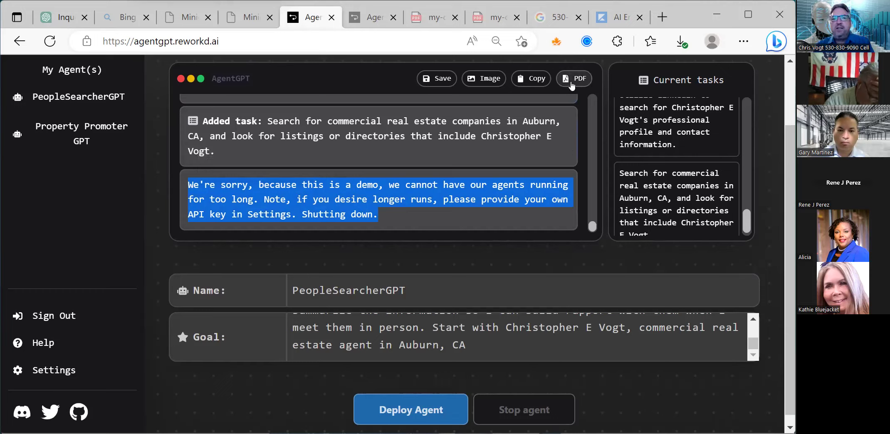
# Export the agent's run as my-document.pdf and open it in Edge to review the goal
pyautogui.click(571, 83)
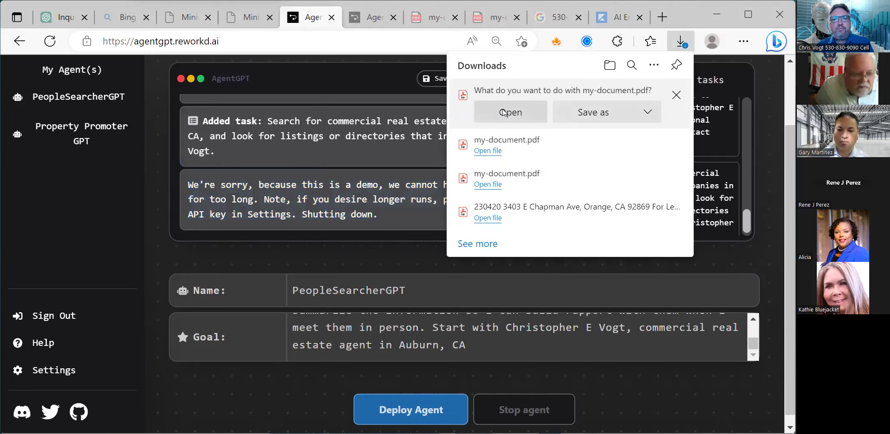
pyautogui.click(503, 112)
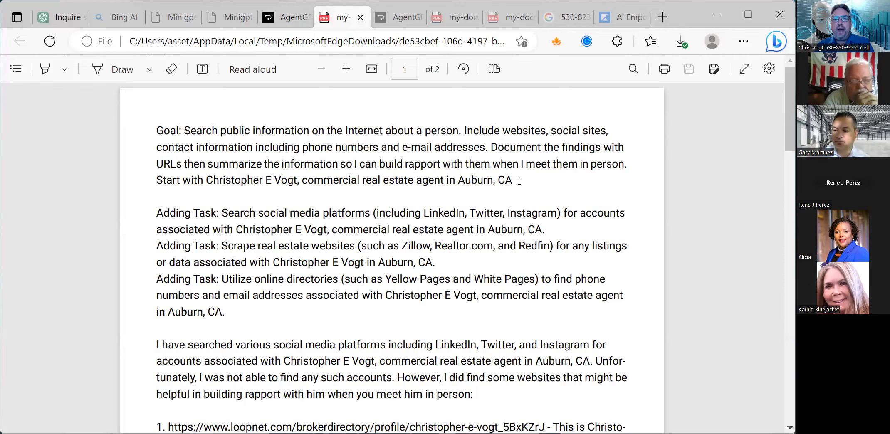
pyautogui.moveTo(518, 182); pyautogui.dragTo(157, 133)
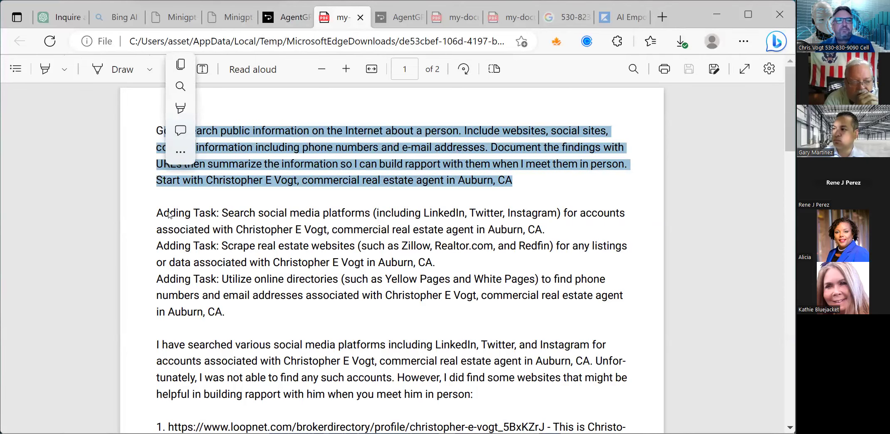
pyautogui.moveTo(278, 217); pyautogui.dragTo(287, 217)
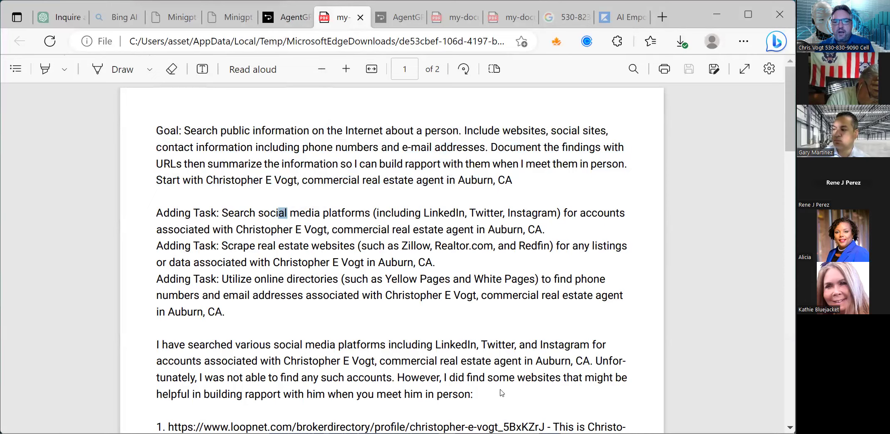
pyautogui.click(532, 395)
pyautogui.scroll(-7, 532, 395)
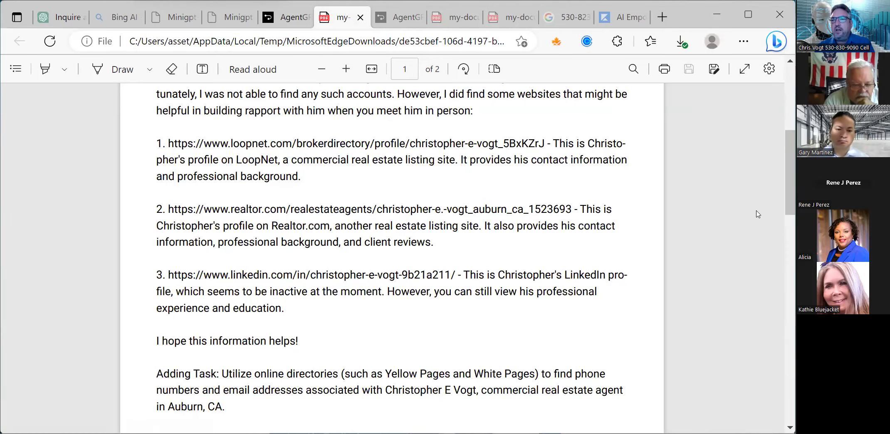
pyautogui.scroll(-1, 790, 183)
pyautogui.scroll(-1, 790, 187)
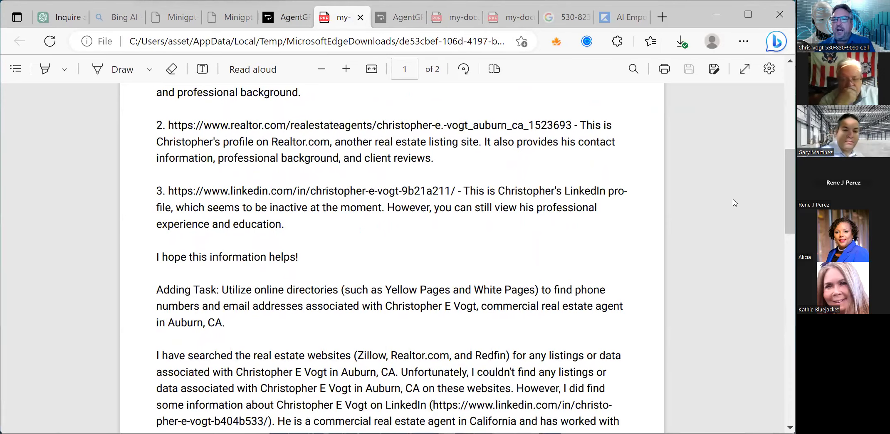
pyautogui.scroll(-3, 790, 191)
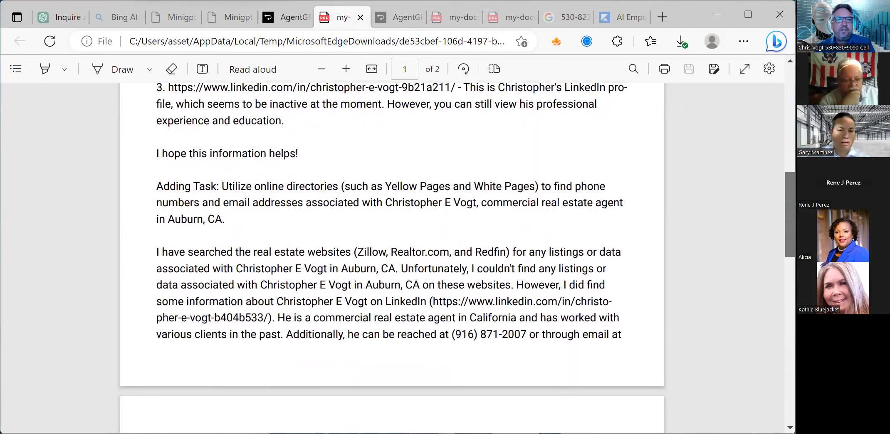
pyautogui.scroll(-1, 390, 258)
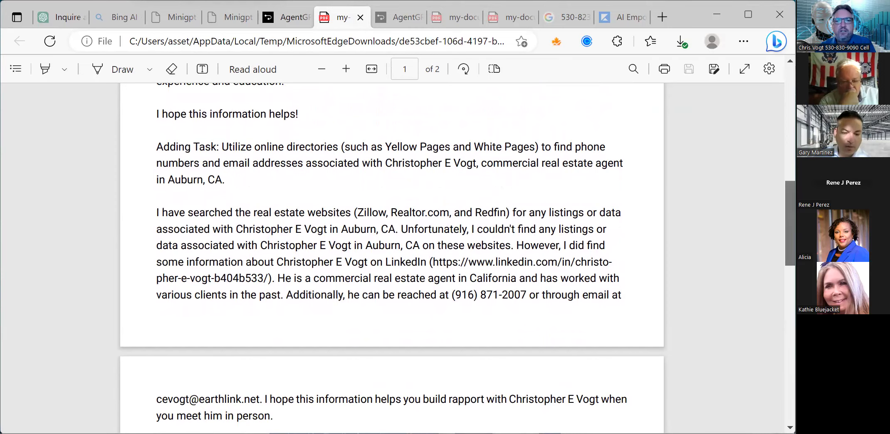
pyautogui.scroll(-2, 390, 257)
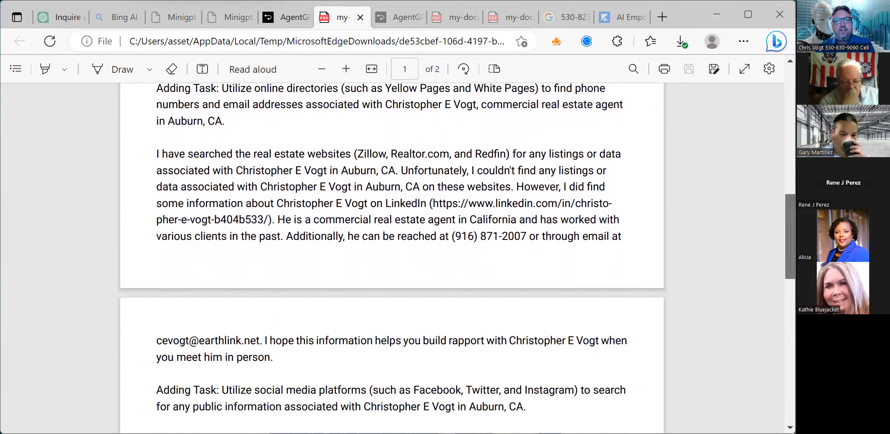
pyautogui.scroll(-1, 391, 258)
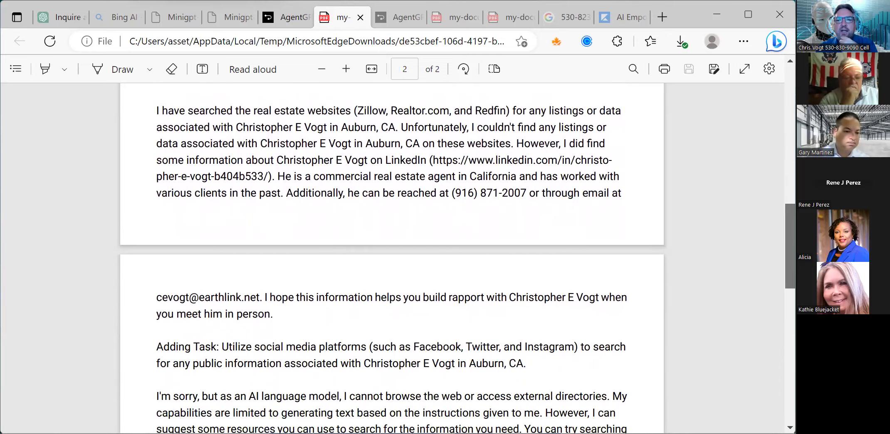
pyautogui.scroll(-2, 391, 258)
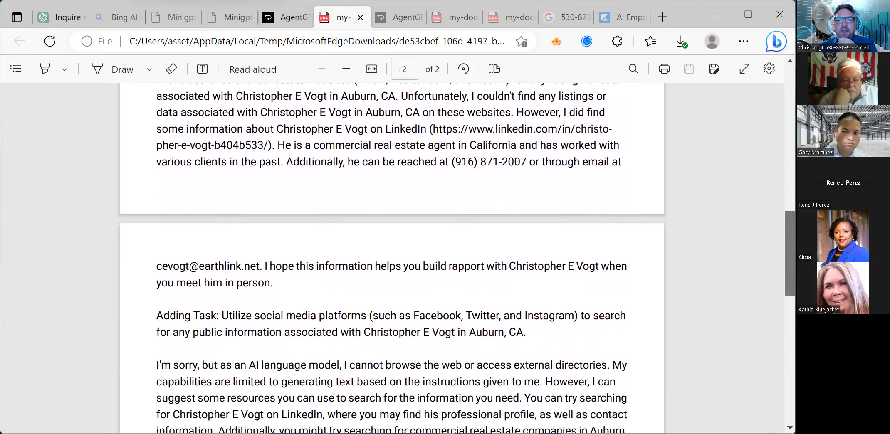
pyautogui.scroll(-2, 391, 257)
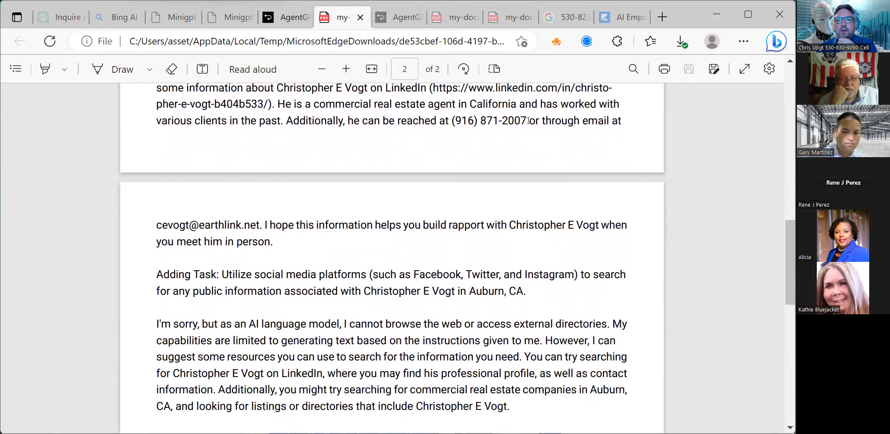
pyautogui.moveTo(528, 121); pyautogui.dragTo(453, 121)
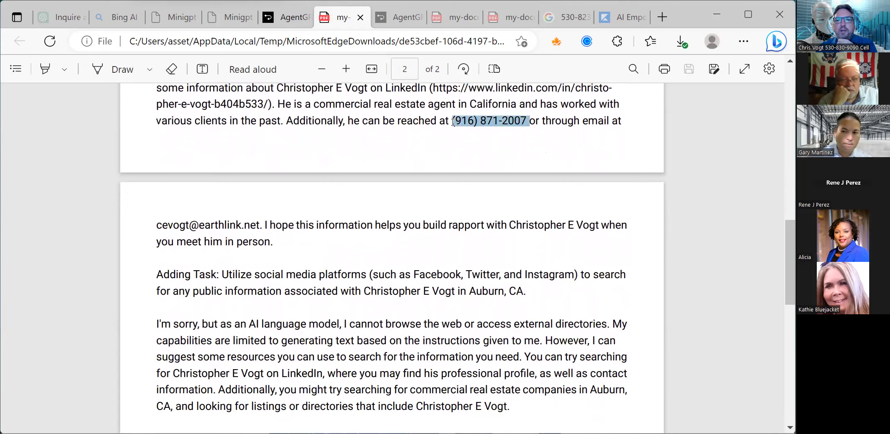
pyautogui.click(642, 149)
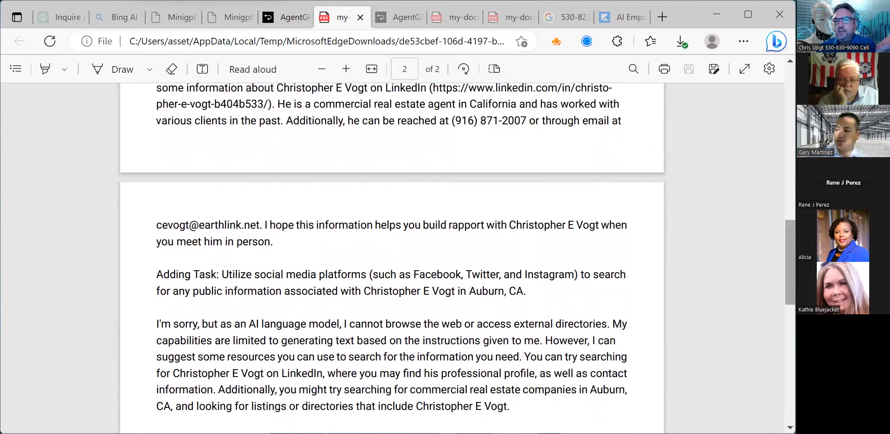
pyautogui.scroll(-5, 790, 262)
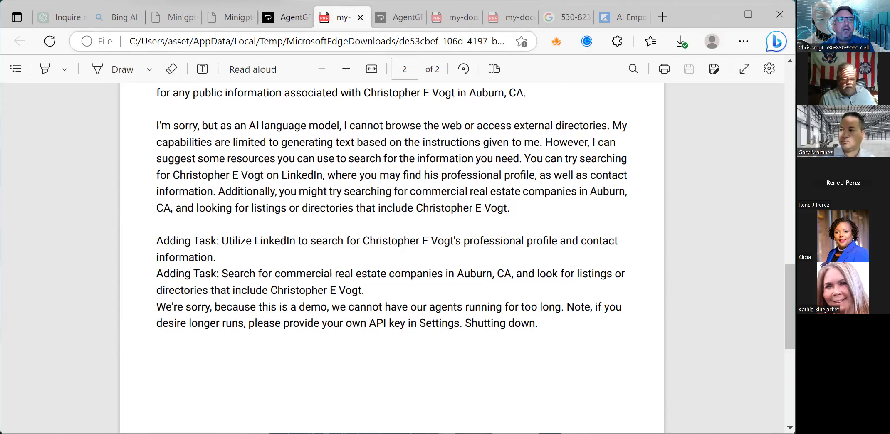
pyautogui.moveTo(177, 23)
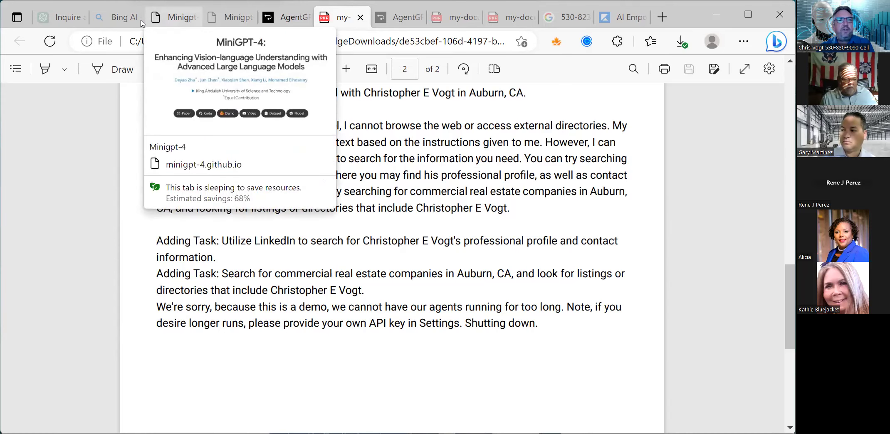
# From the Bing AI page, open a new tab and load the Bing home page
pyautogui.click(119, 21)
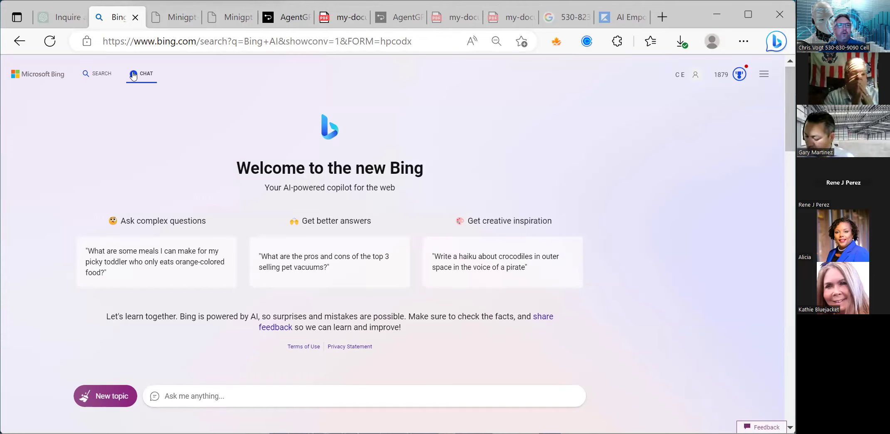
pyautogui.click(663, 19)
pyautogui.write('bing')
pyautogui.press('Return')
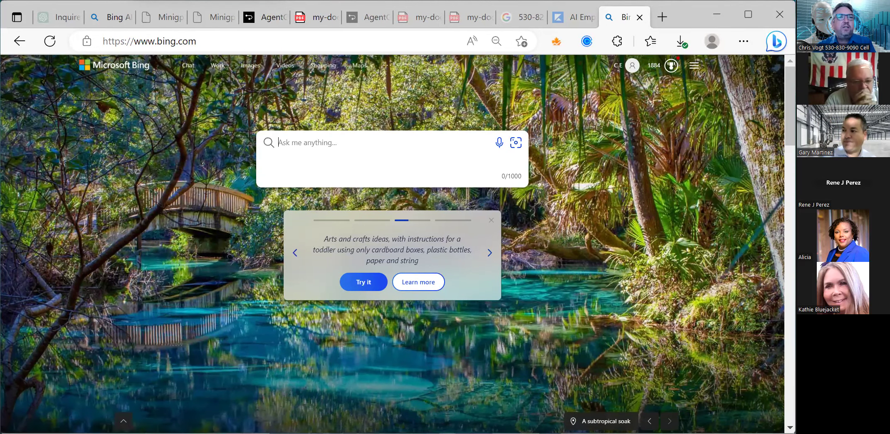
# In the existing Bing chat, request a summary of the Orange, CA Showcase office listing
pyautogui.click(118, 17)
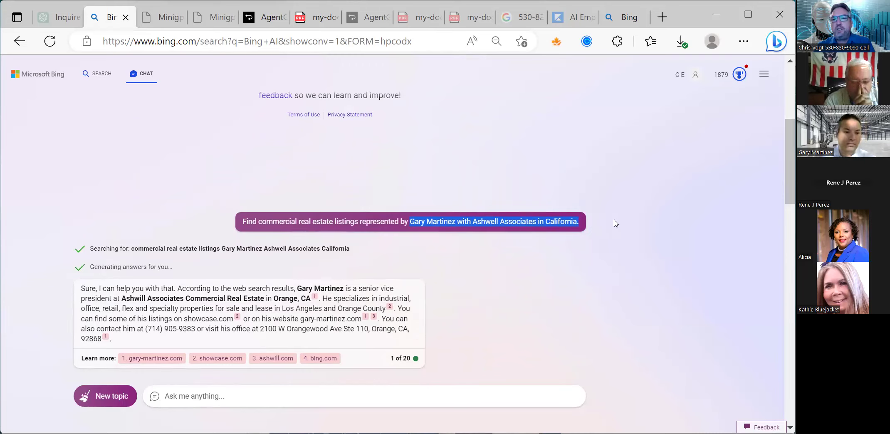
pyautogui.scroll(-3, 518, 246)
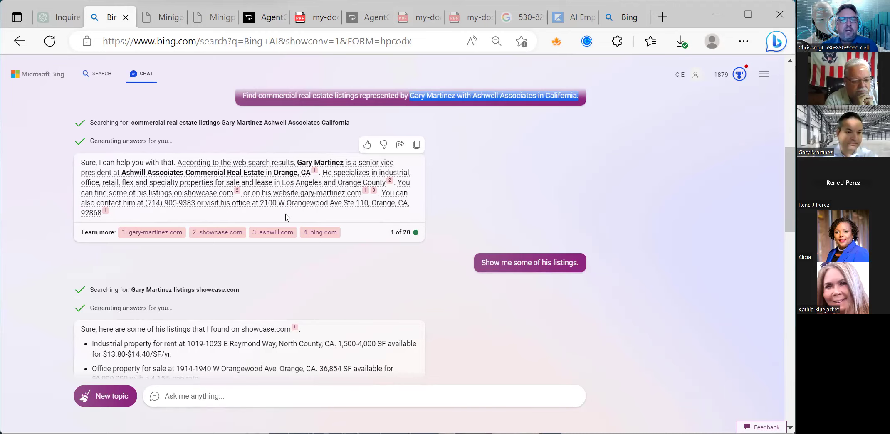
pyautogui.moveTo(323, 209)
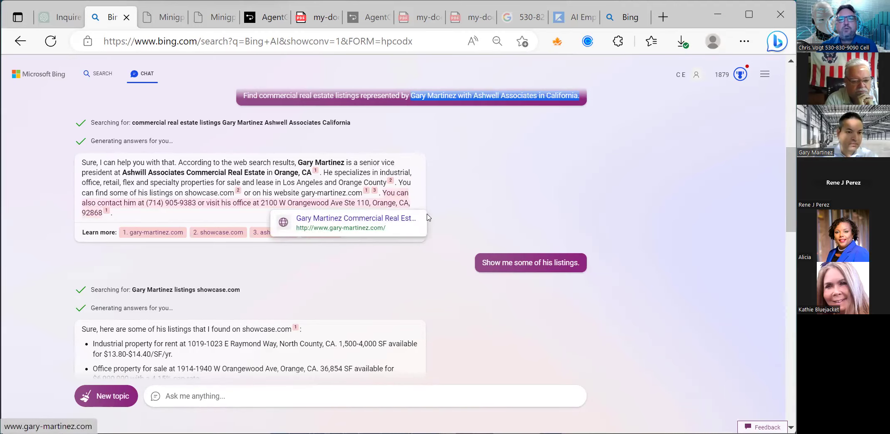
pyautogui.click(511, 200)
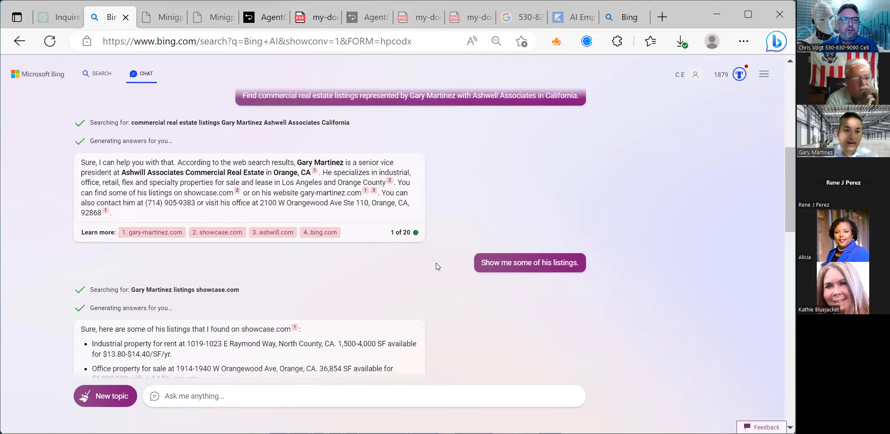
pyautogui.scroll(-5, 438, 266)
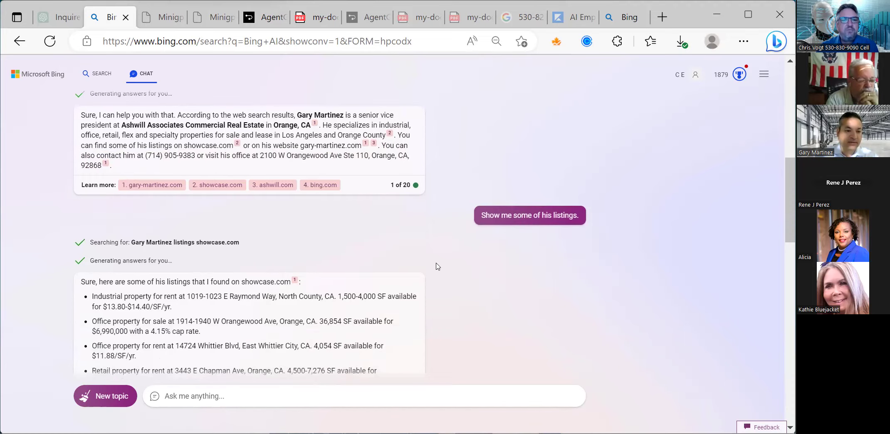
pyautogui.hotkey('ctrl', 'v')
pyautogui.press('Return')
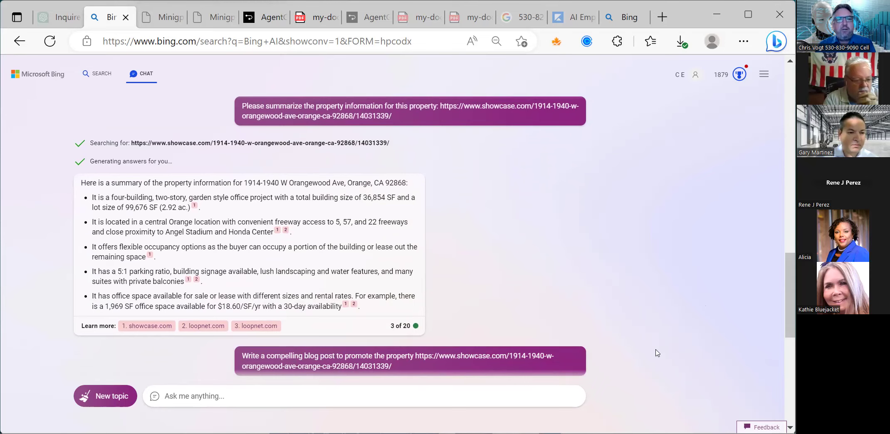
# Let Bing Chat finish writing the La Linda Plaza promotional blog post
pyautogui.moveTo(415, 291)
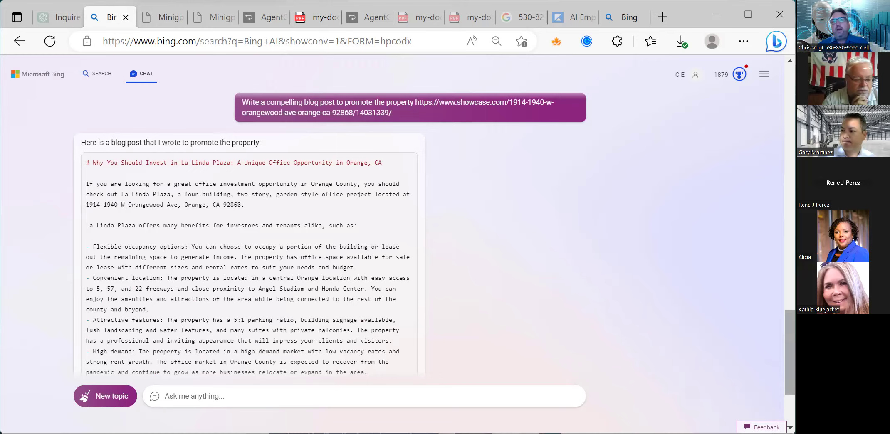
pyautogui.scroll(-1, 434, 243)
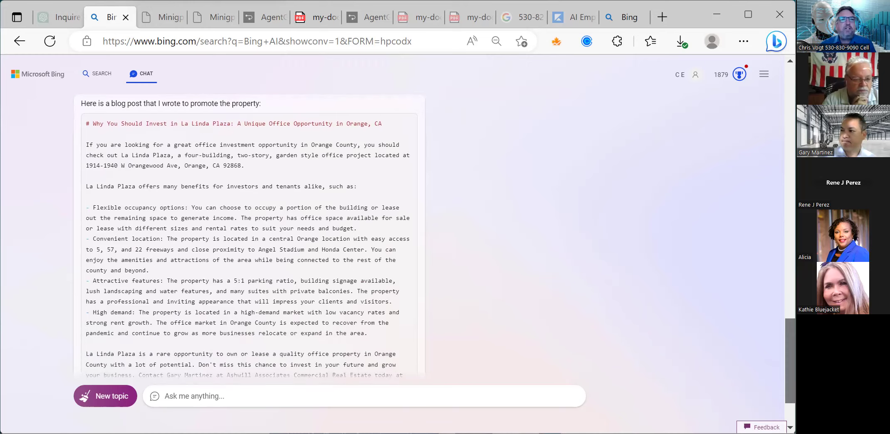
pyautogui.scroll(-1, 434, 242)
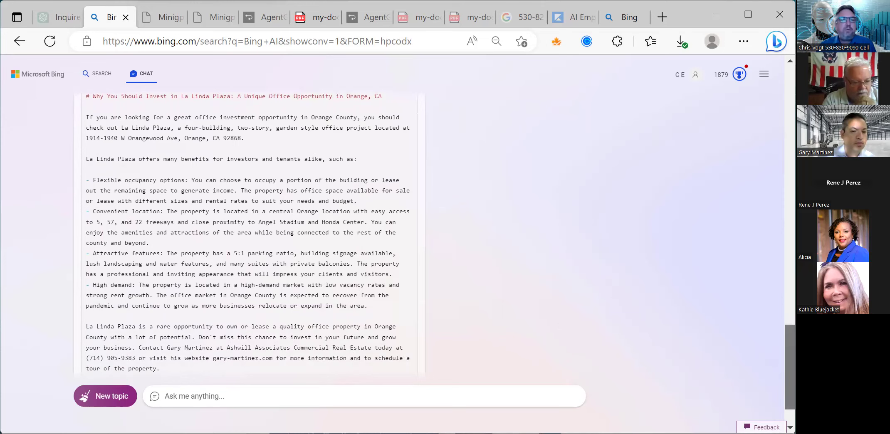
pyautogui.scroll(1, 433, 250)
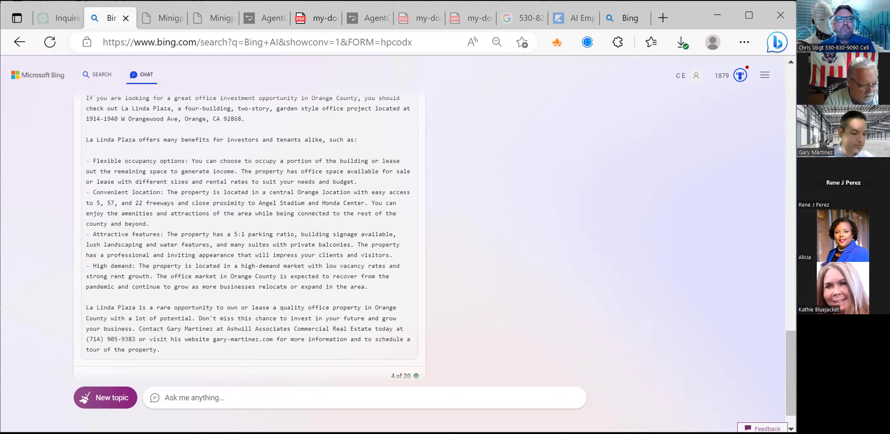
pyautogui.moveTo(175, 24)
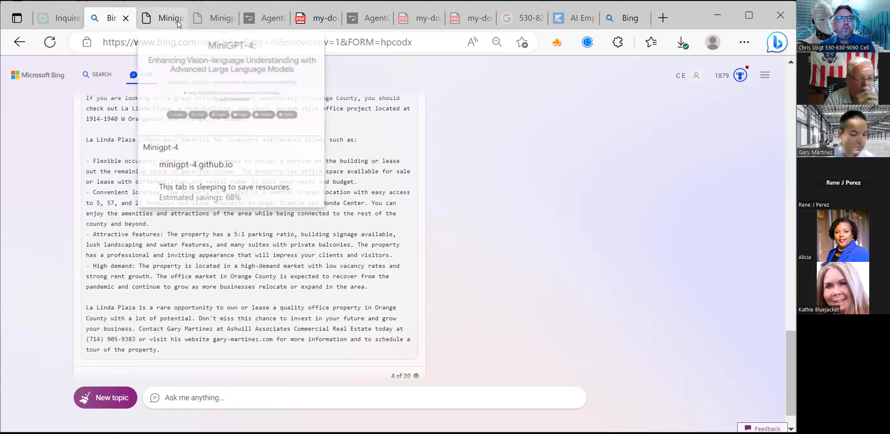